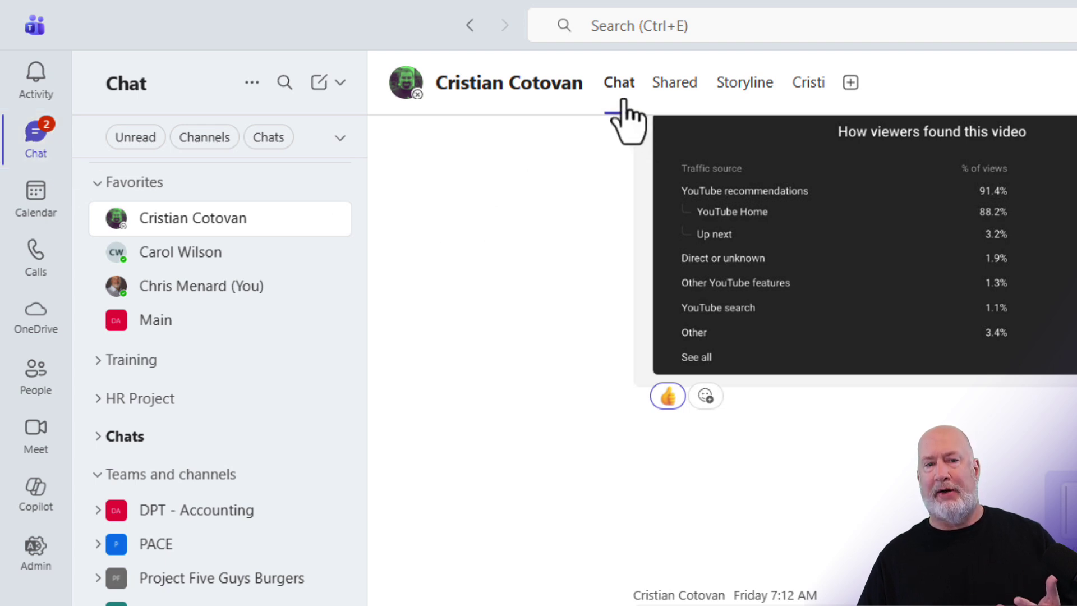
# View the one-to-one chat contact's profile card, then close it.
pyautogui.click(505, 108)
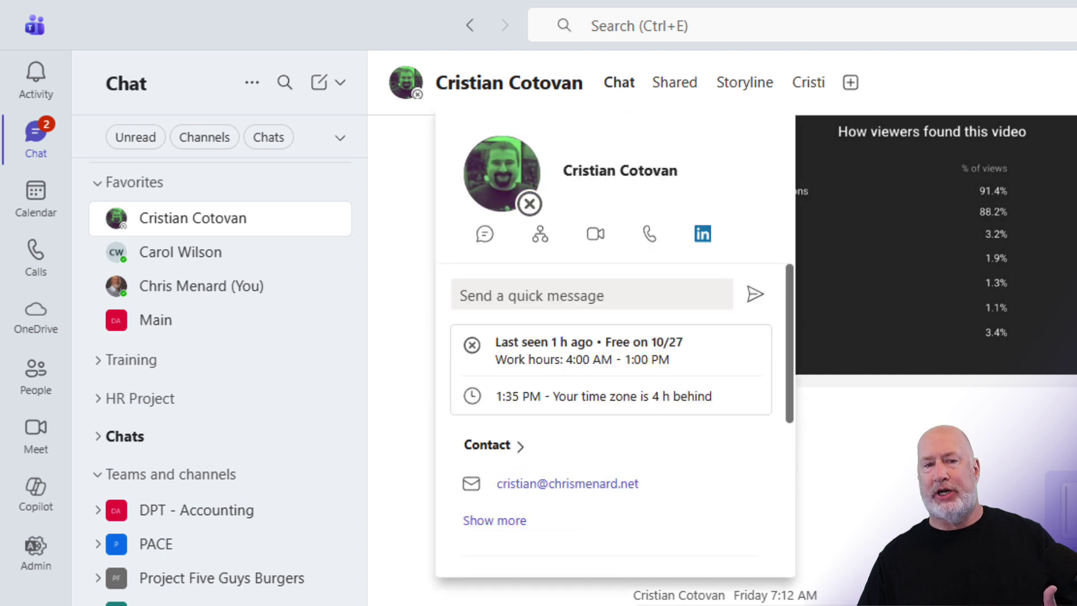
pyautogui.click(643, 96)
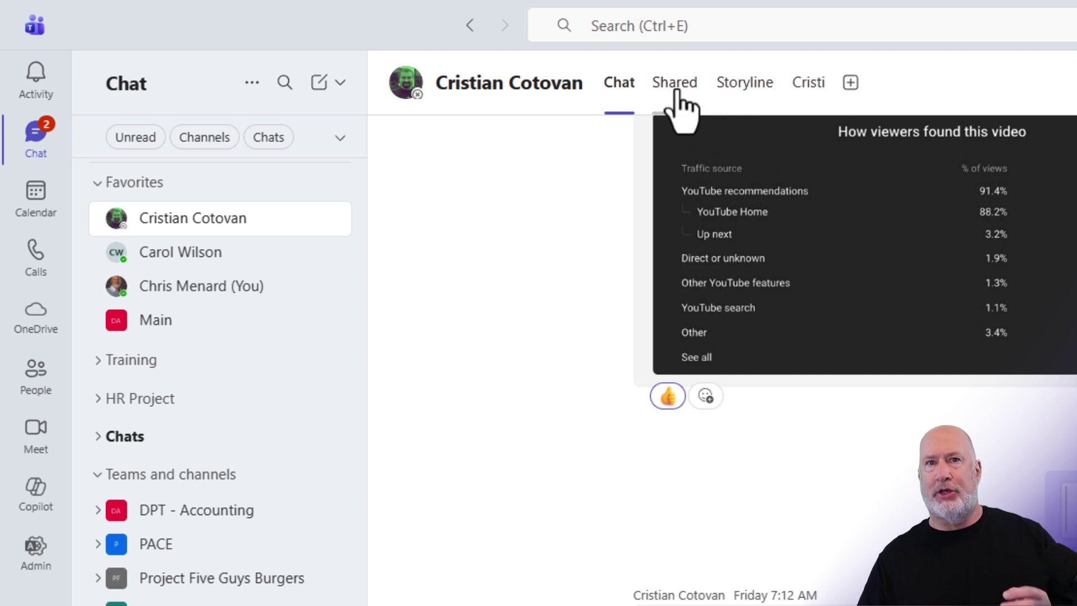
# On the chat's Shared tab, compare the Recent, Files and Links filters, ending on Files.
pyautogui.click(677, 92)
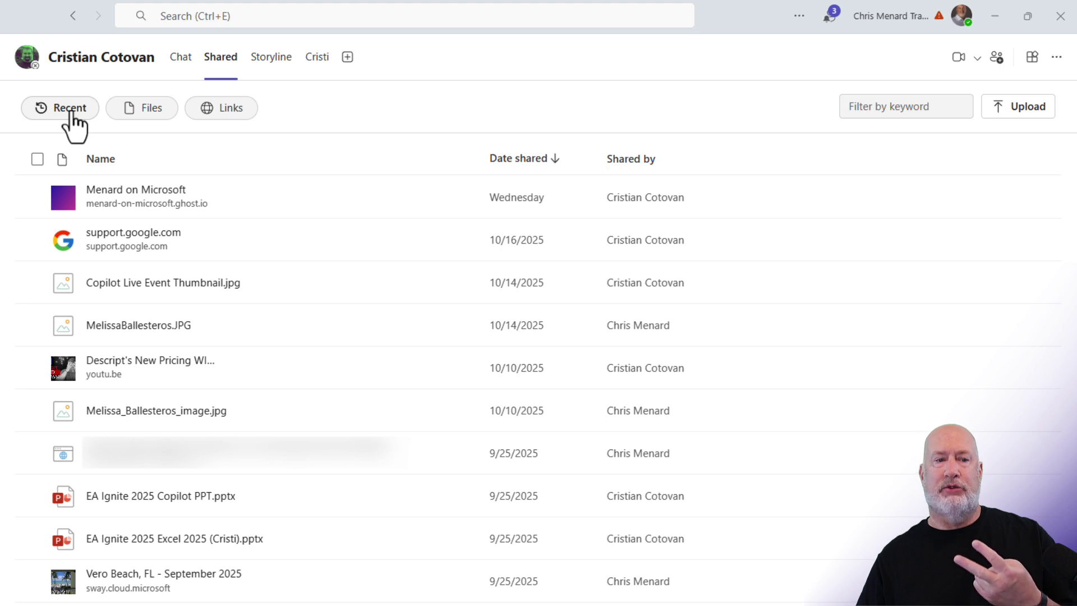
pyautogui.click(70, 113)
pyautogui.click(136, 116)
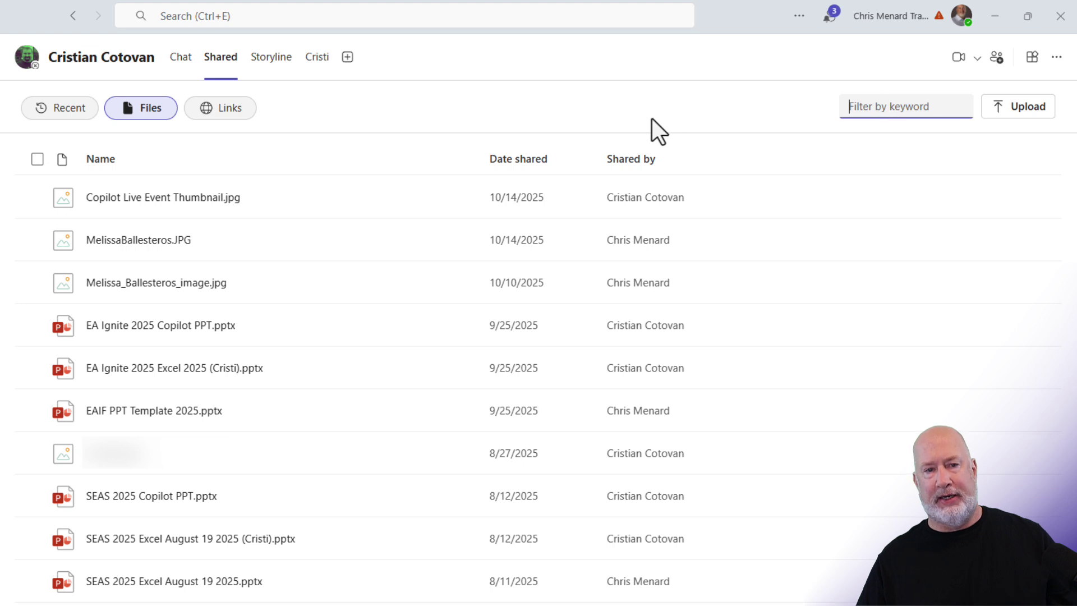
pyautogui.click(230, 115)
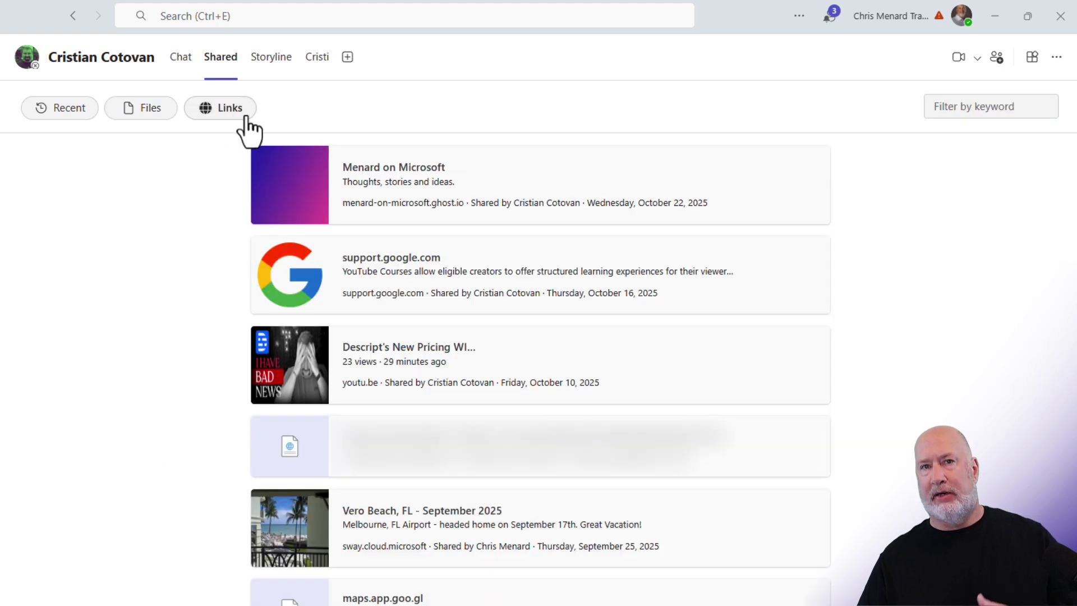
pyautogui.click(150, 117)
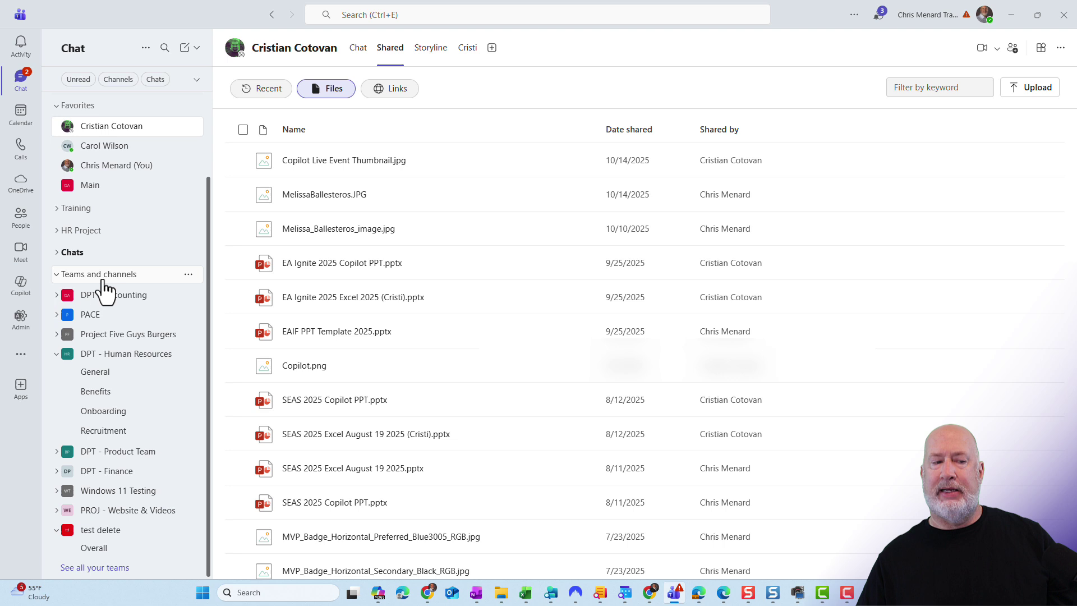
# Open the Files tab of the Benefits channel in DPT - Human Resources.
pyautogui.click(113, 402)
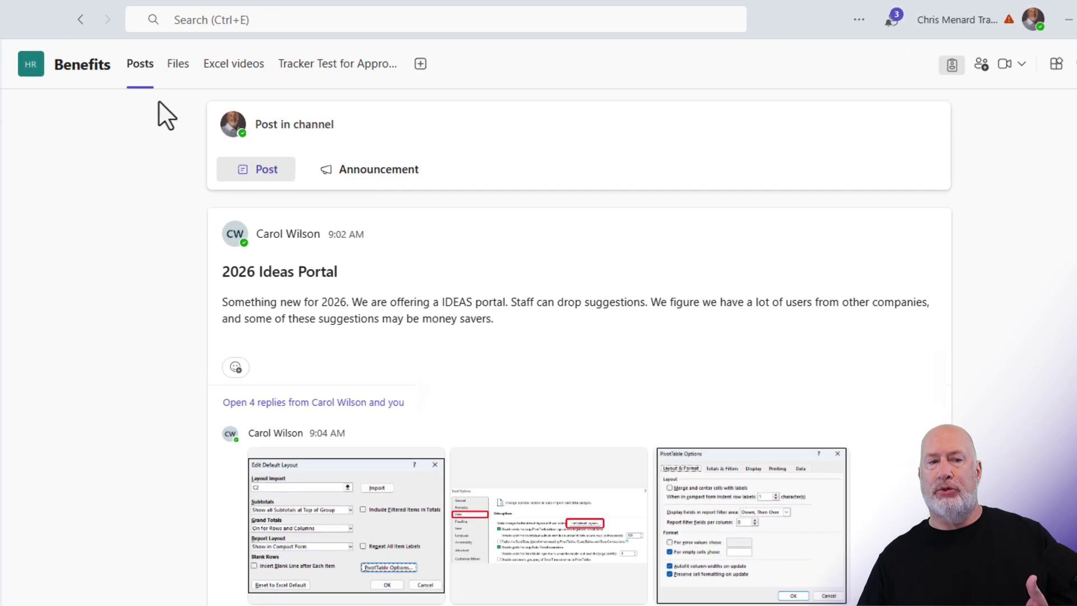
pyautogui.click(181, 76)
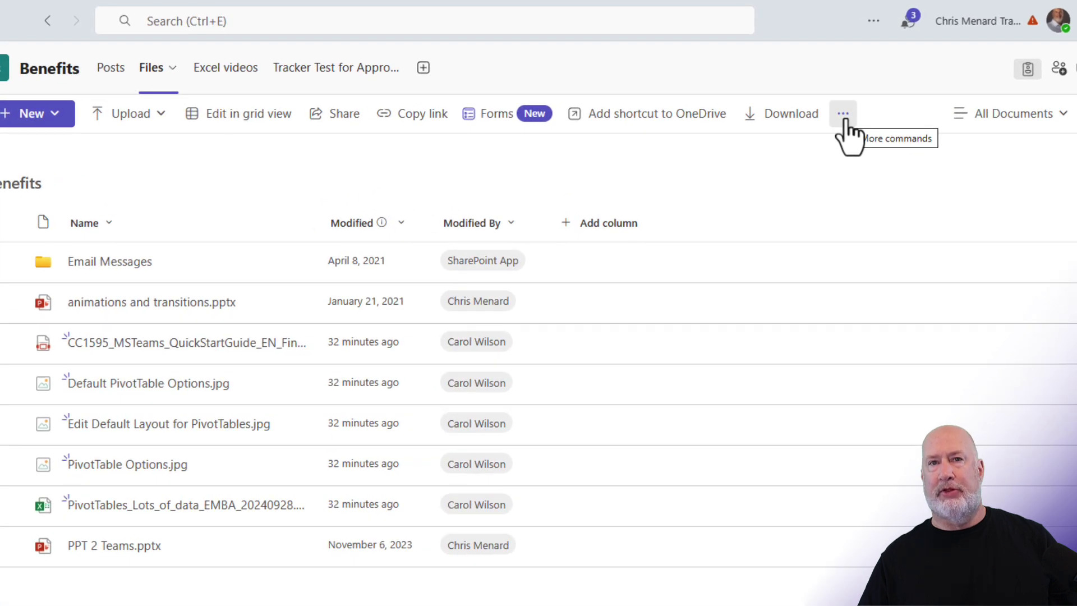
# Open the DPT - Human Resources library in SharePoint and enter the Benefits folder.
pyautogui.click(843, 117)
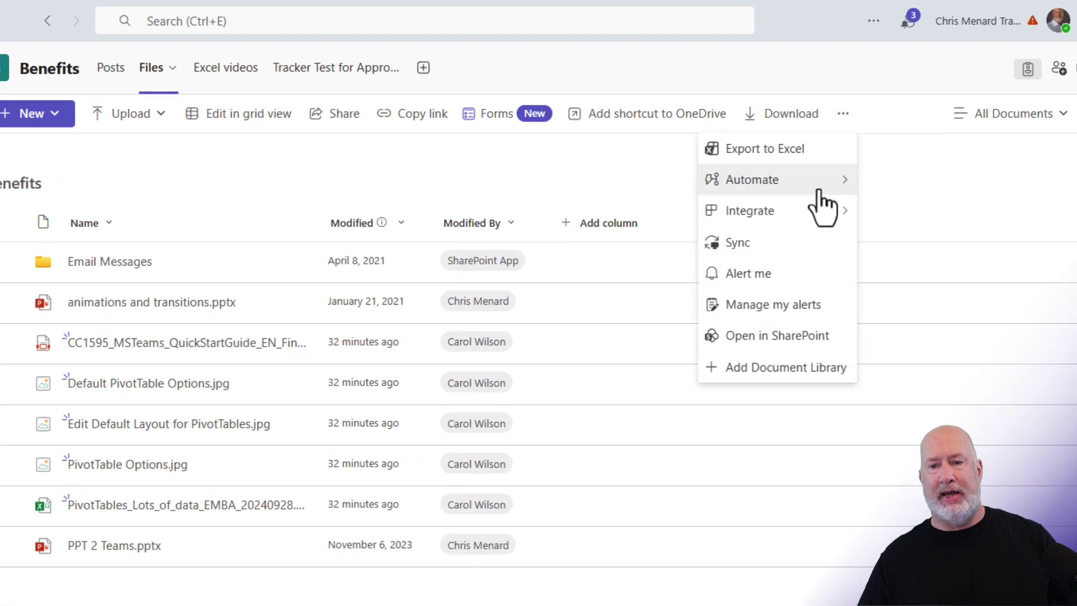
pyautogui.click(797, 337)
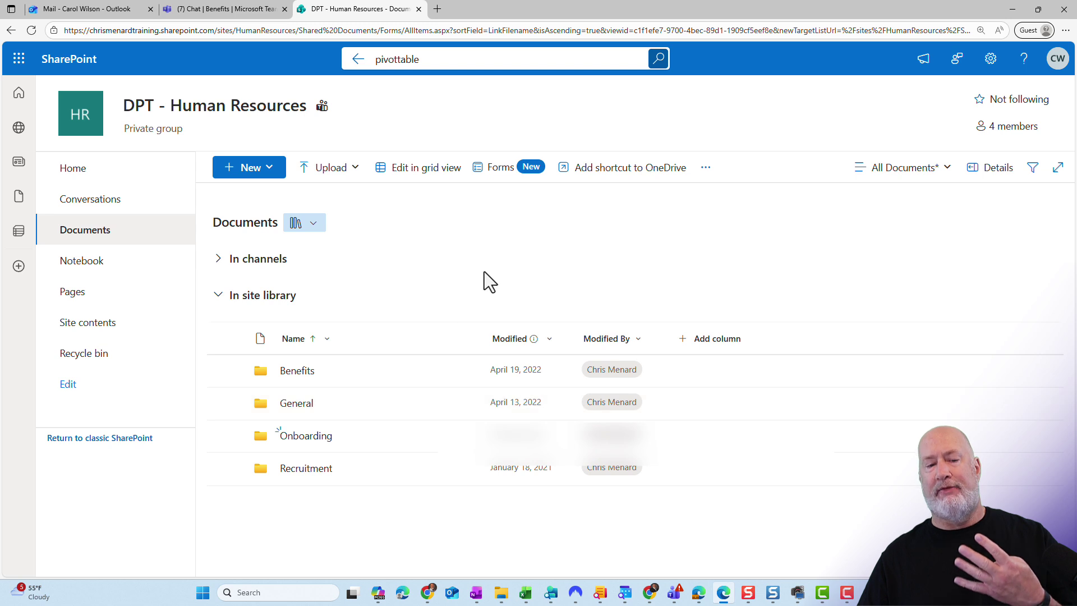
pyautogui.click(298, 371)
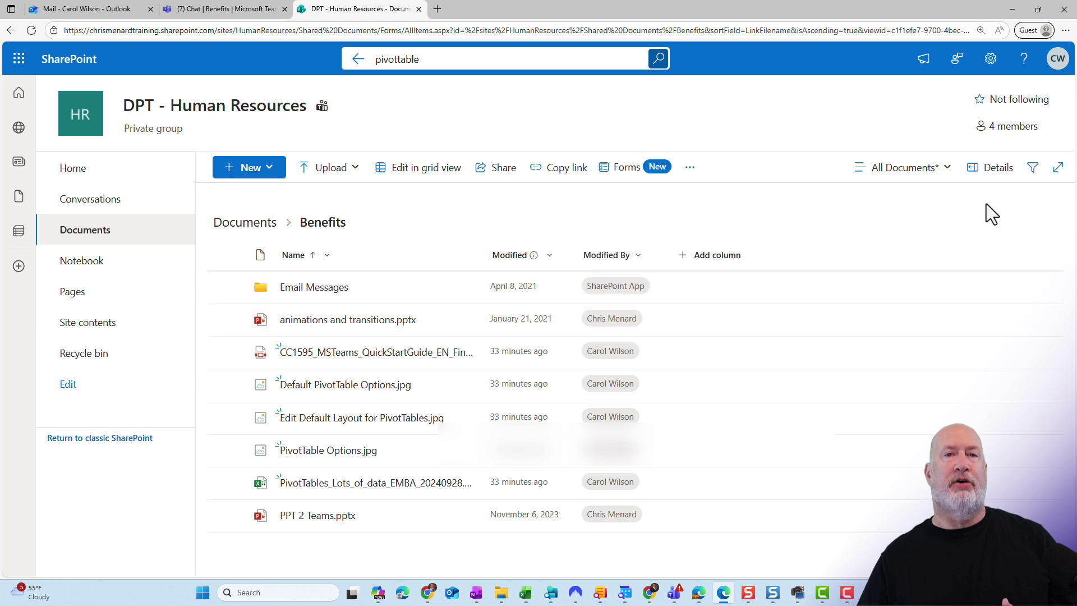
# Browse the library's Filters pane, then hide it again.
pyautogui.click(1033, 174)
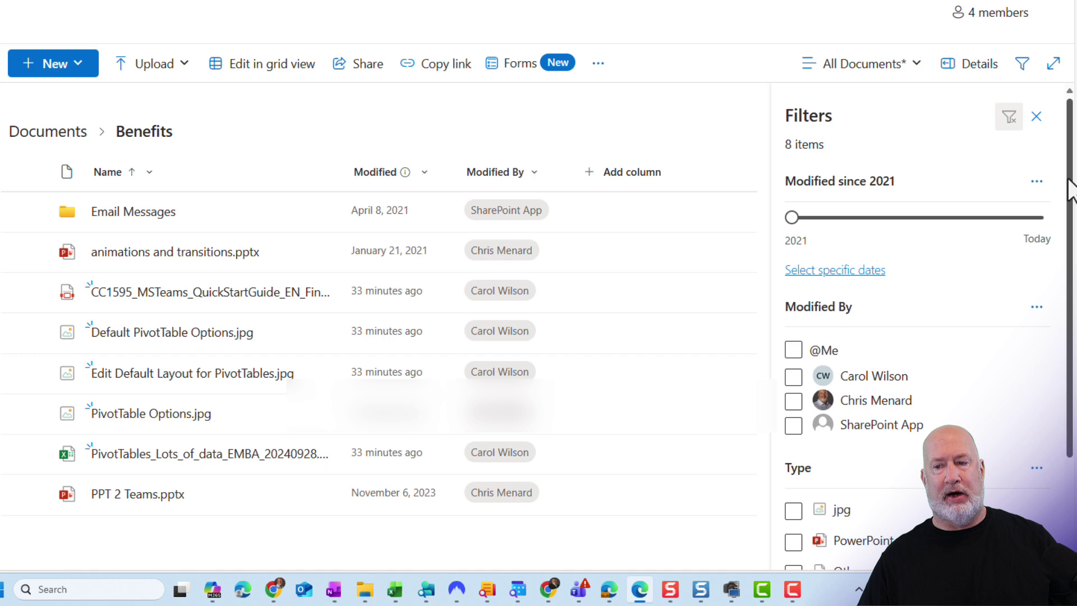
pyautogui.moveTo(1070, 181); pyautogui.dragTo(1071, 317)
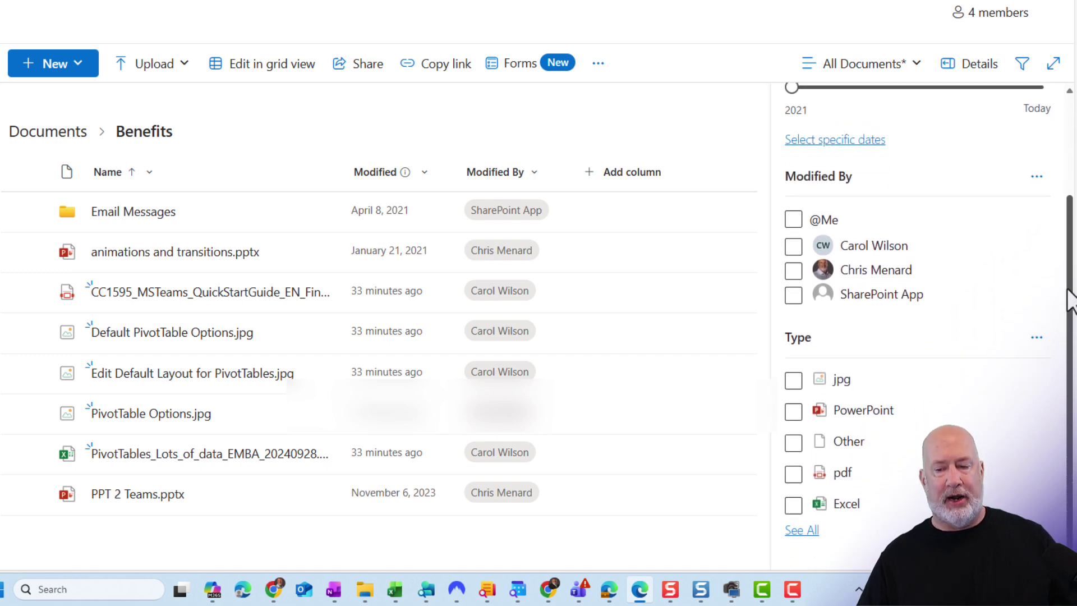
pyautogui.scroll(3, 1035, 134)
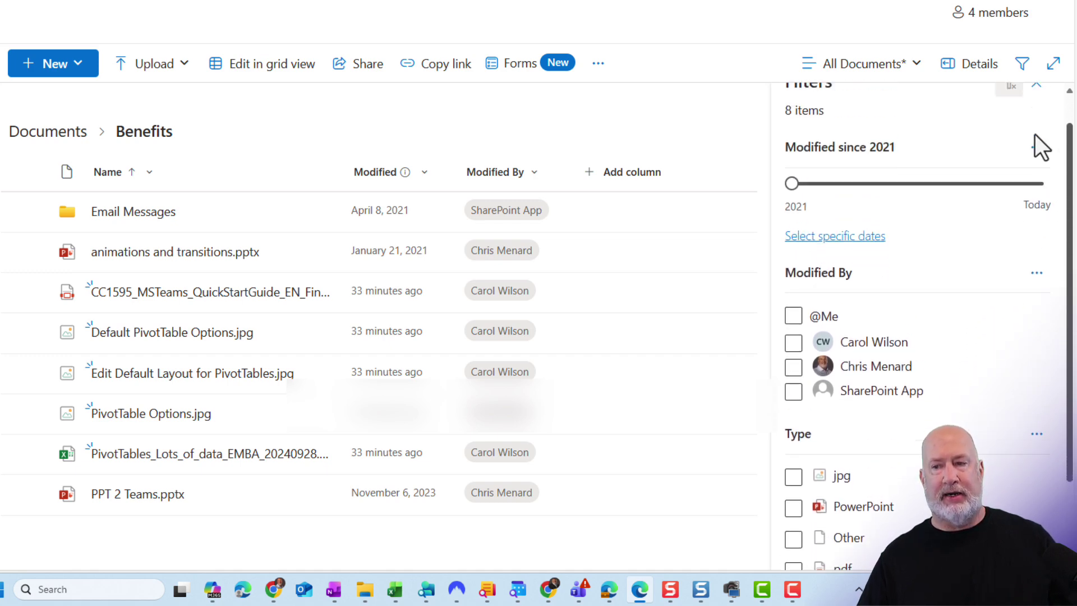
pyautogui.click(1021, 70)
pyautogui.write('pivottable')
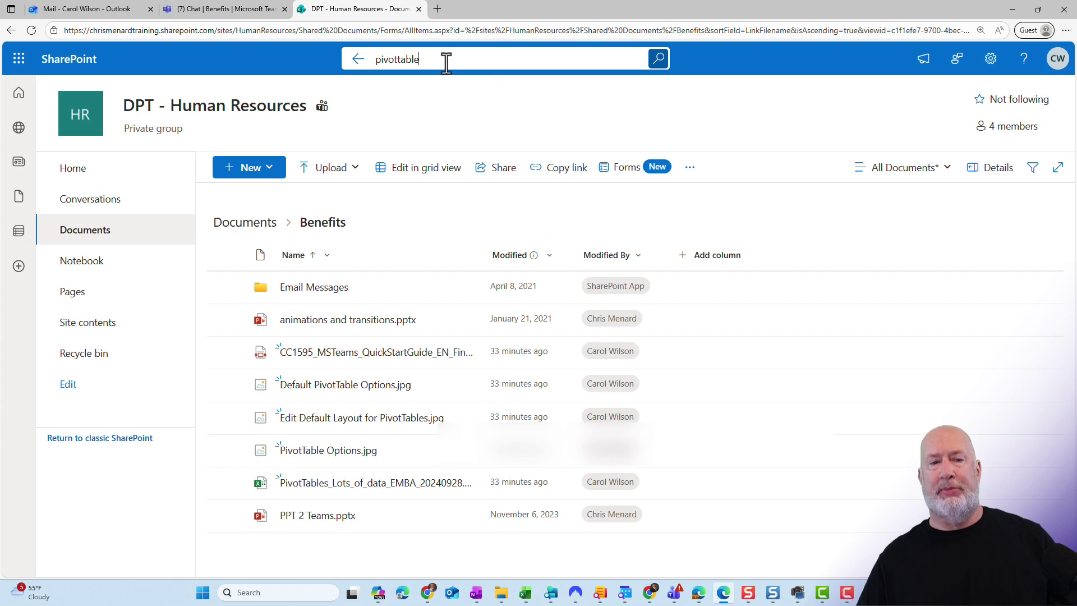
# Run the 'pivottable' keyword search on the SharePoint library.
pyautogui.click(445, 59)
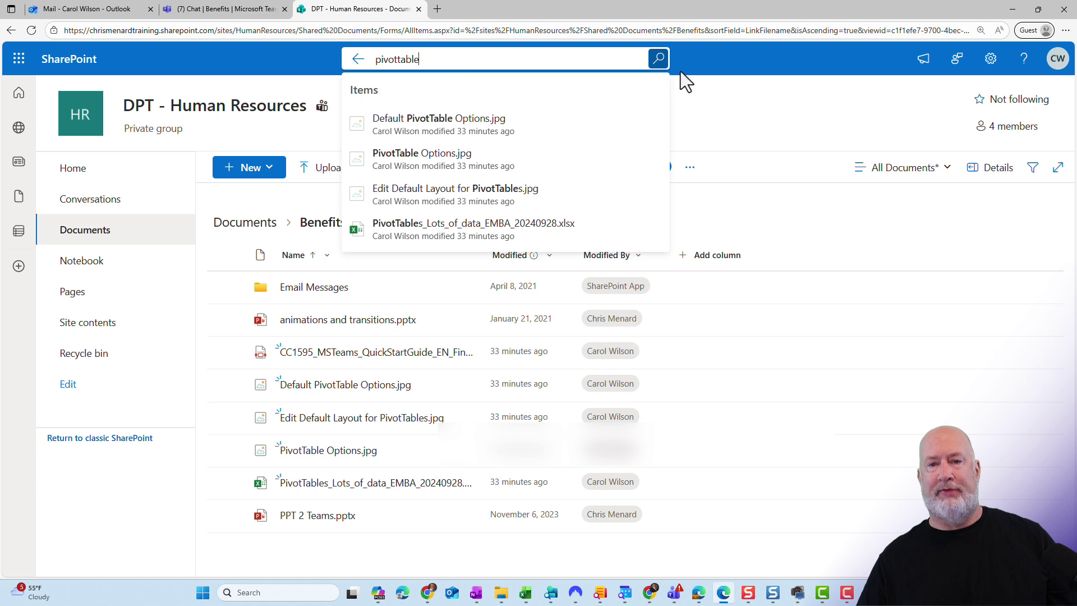
pyautogui.click(659, 63)
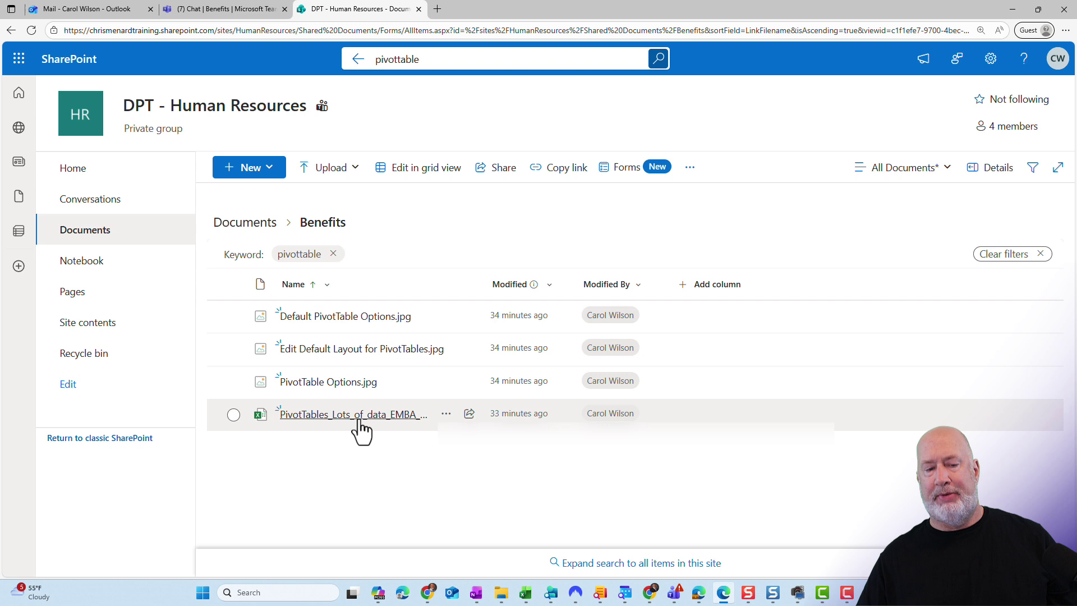
pyautogui.moveTo(364, 419)
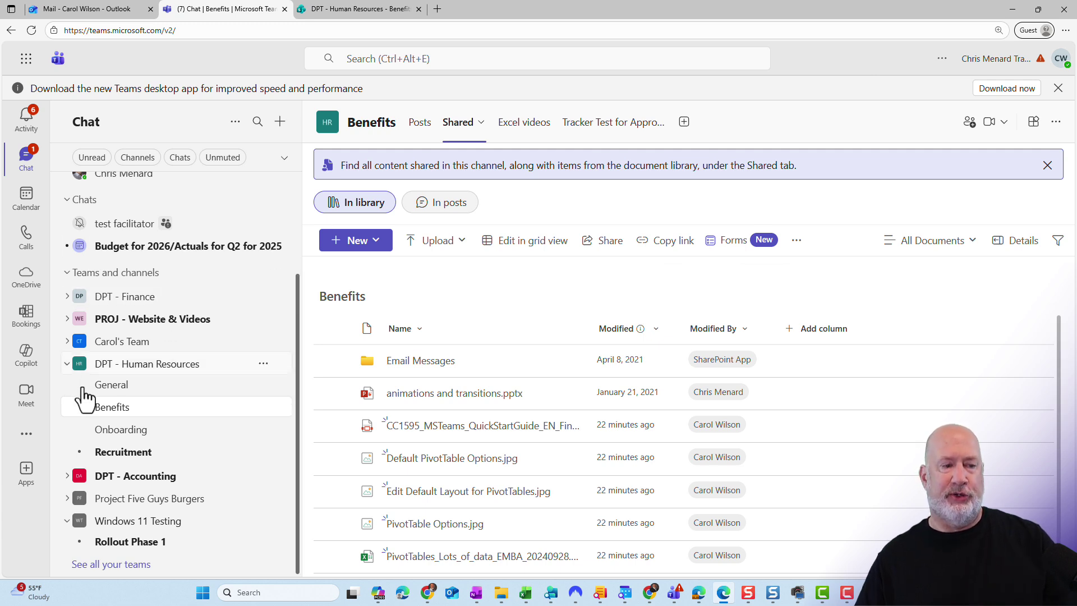
# Show the Benefits channel's In posts shared content, limited to files only.
pyautogui.click(125, 419)
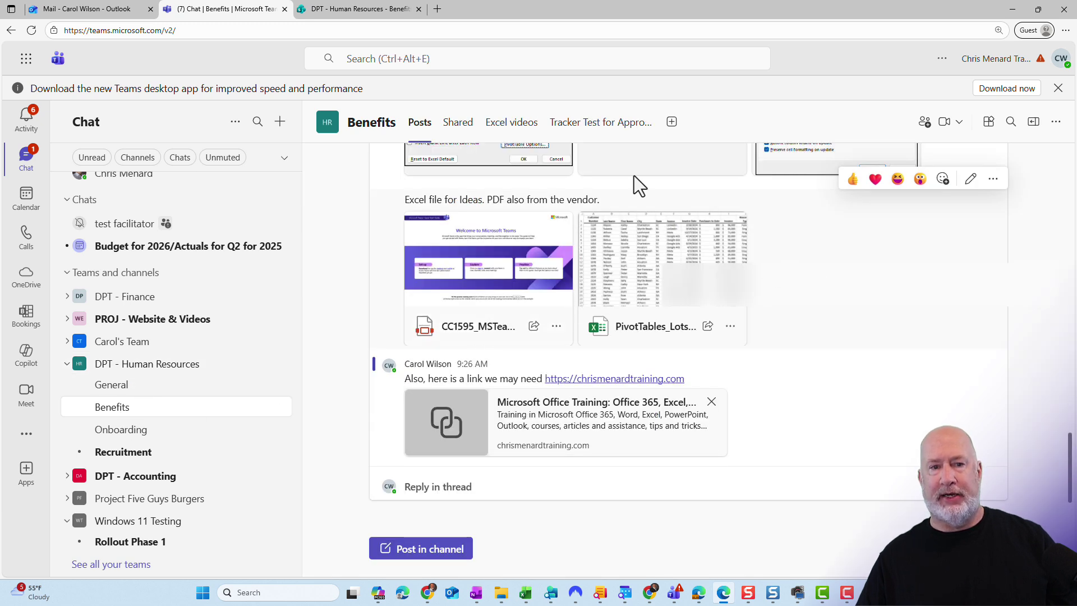
pyautogui.click(458, 124)
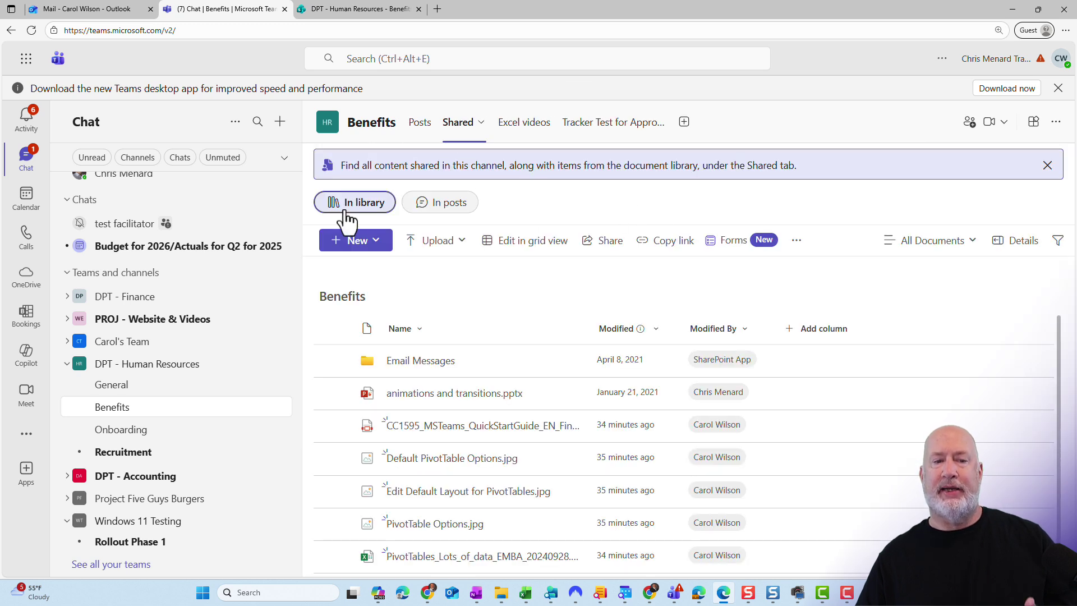
pyautogui.click(448, 209)
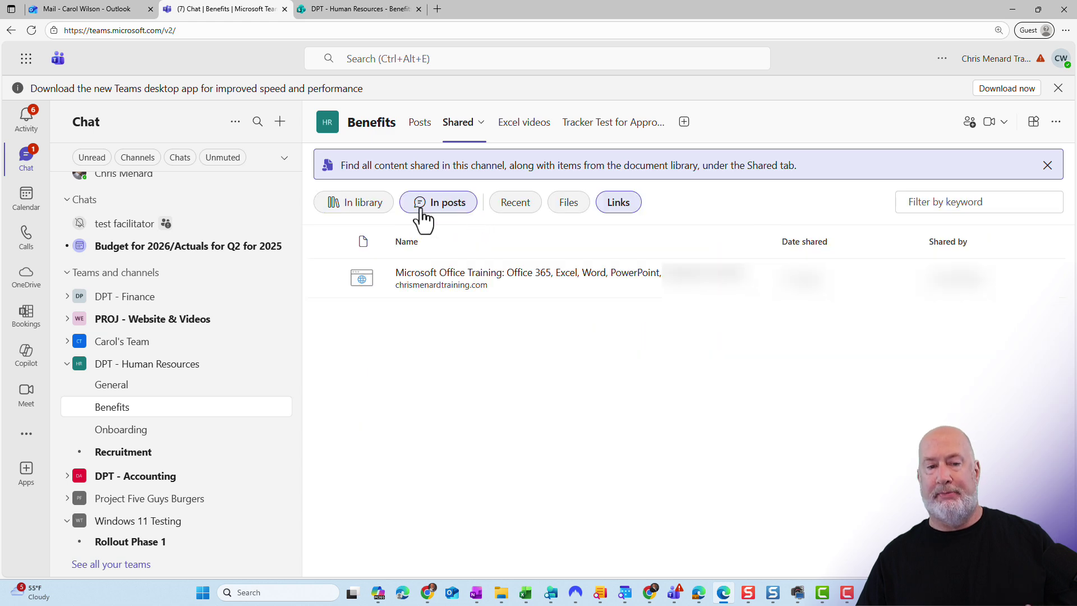
pyautogui.click(360, 208)
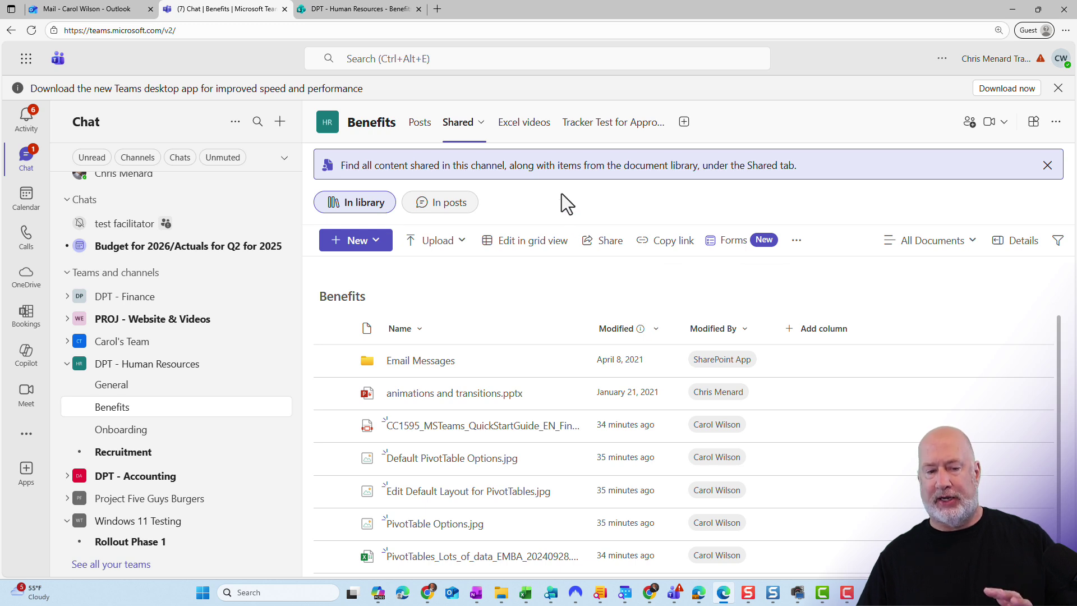
pyautogui.click(450, 216)
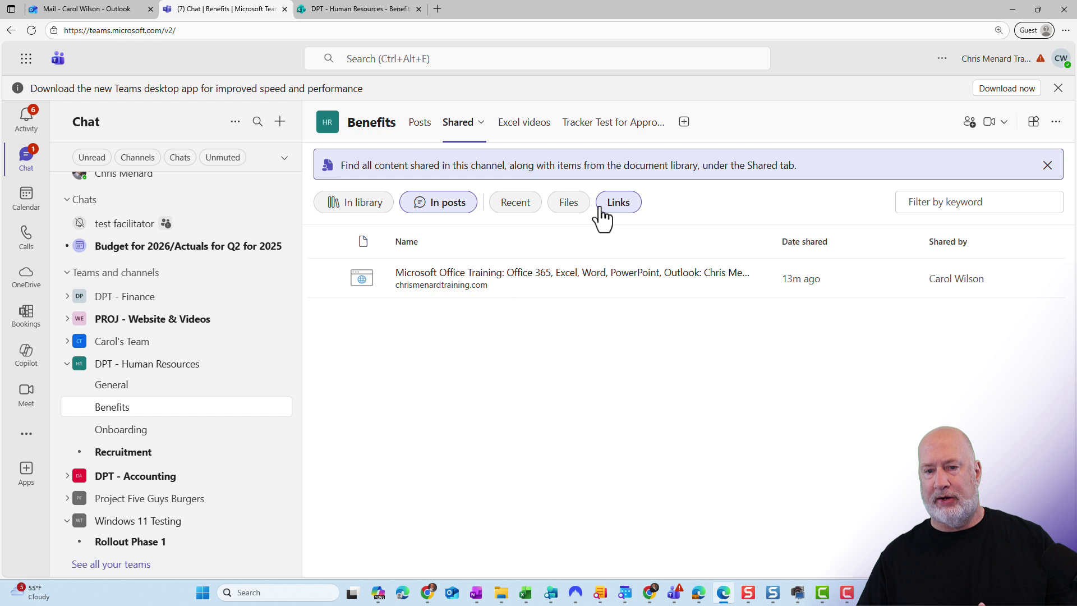
pyautogui.click(578, 218)
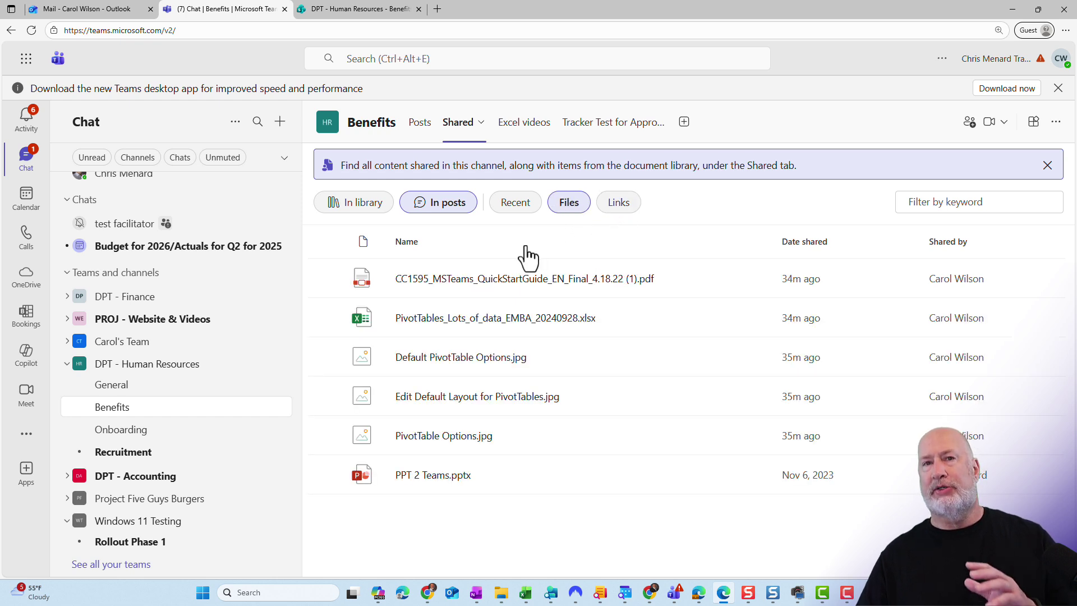
# Filter the shared files by the keyword 'Layout', then return to the In library view.
pyautogui.click(945, 205)
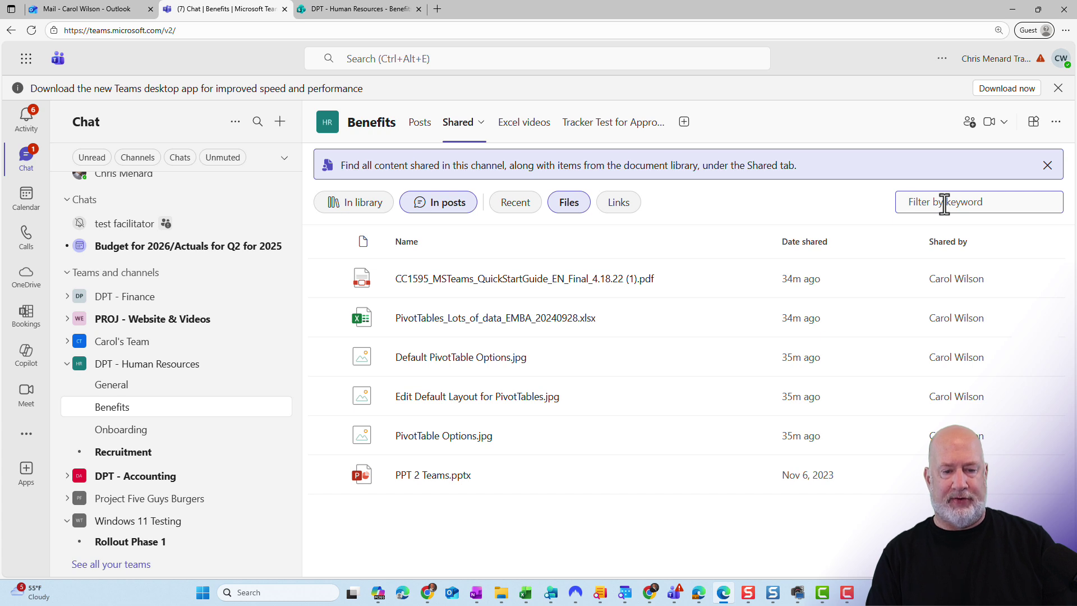
pyautogui.write('La')
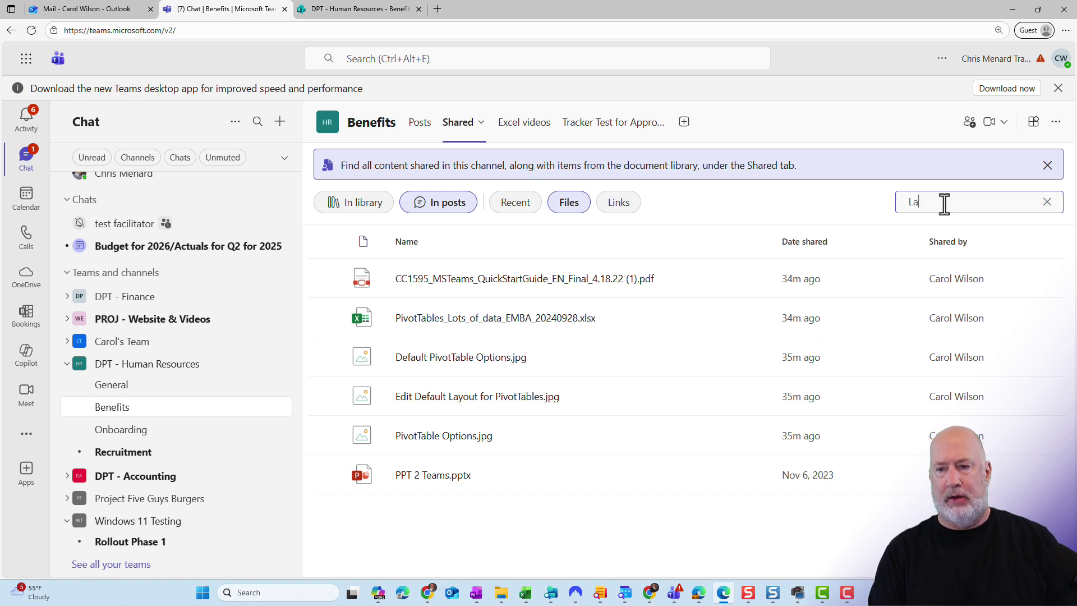
pyautogui.write('yout')
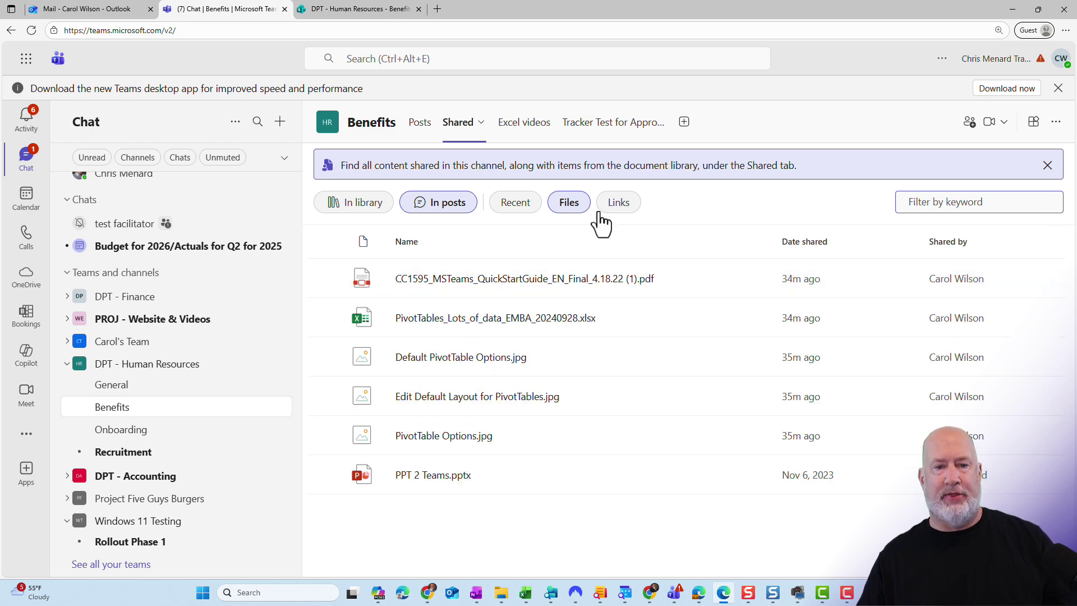
pyautogui.click(370, 206)
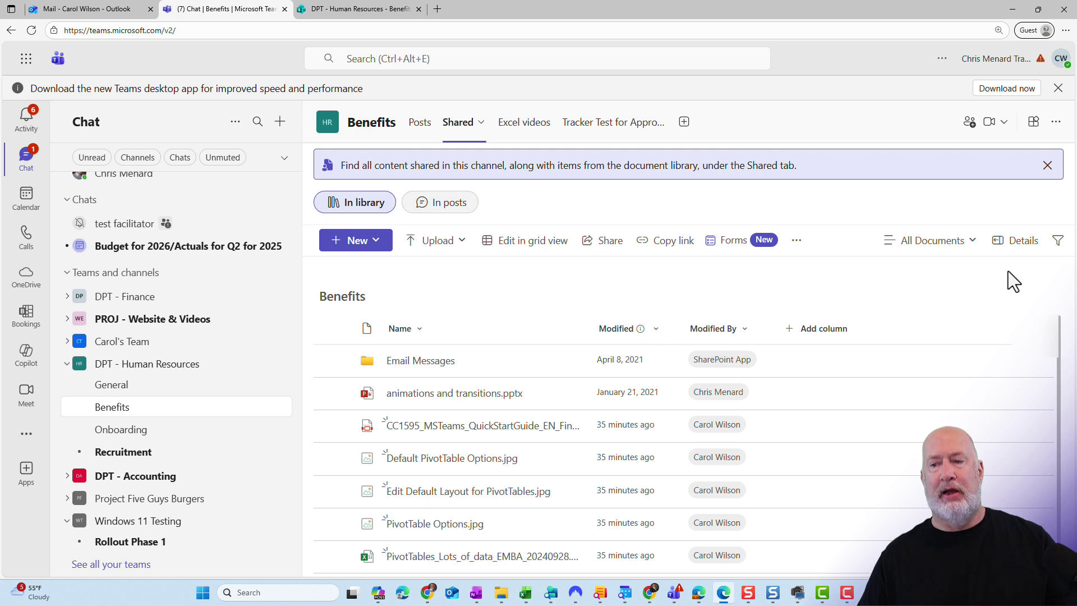
# Look over the library's filter options, then close them.
pyautogui.click(1057, 241)
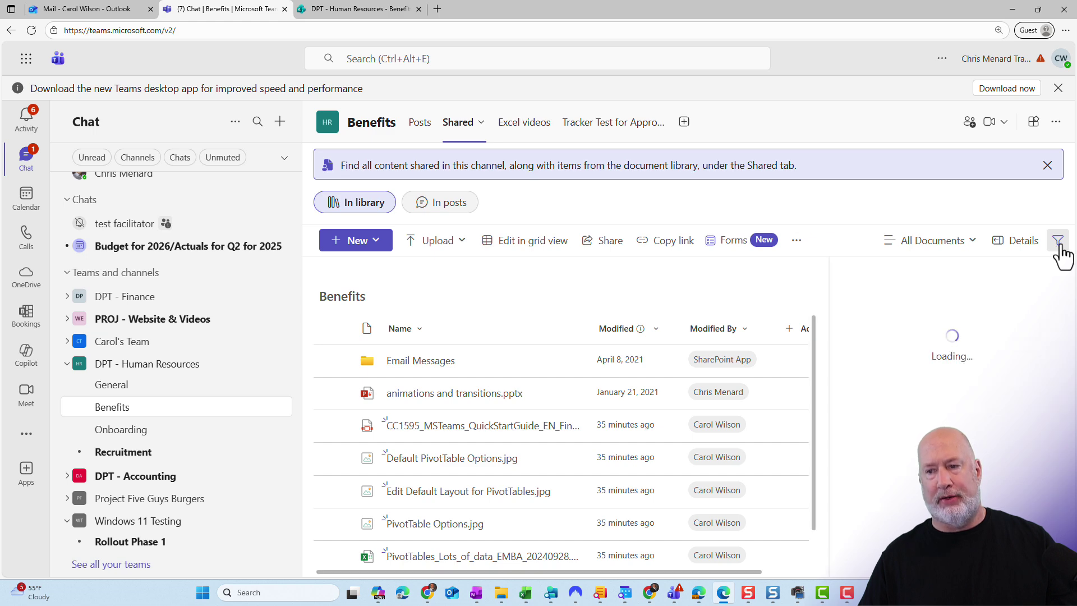
pyautogui.scroll(-5, 1036, 226)
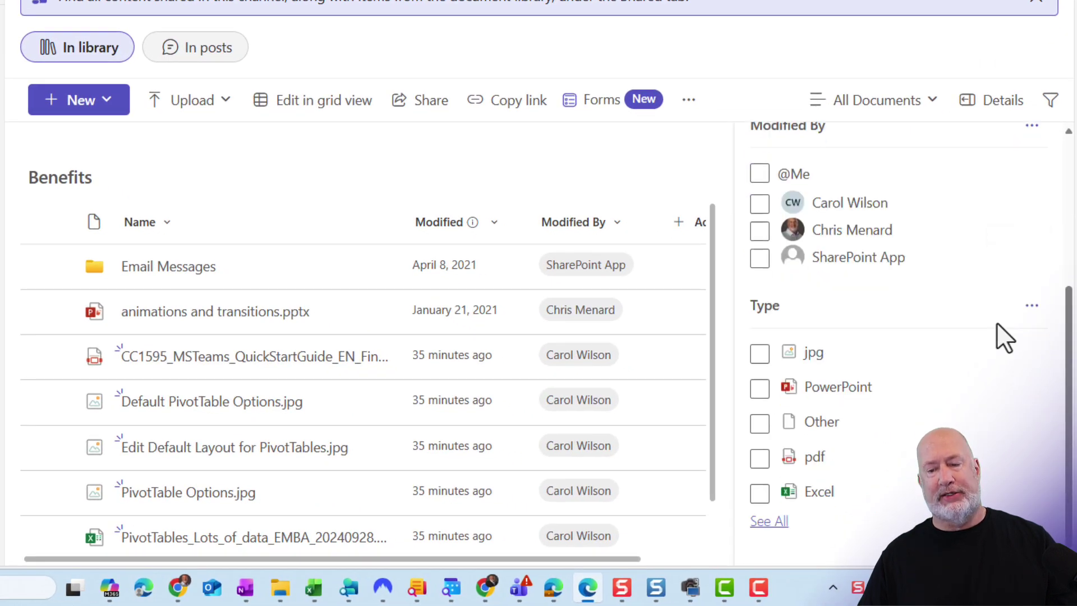
pyautogui.scroll(5, 1013, 359)
pyautogui.click(1048, 110)
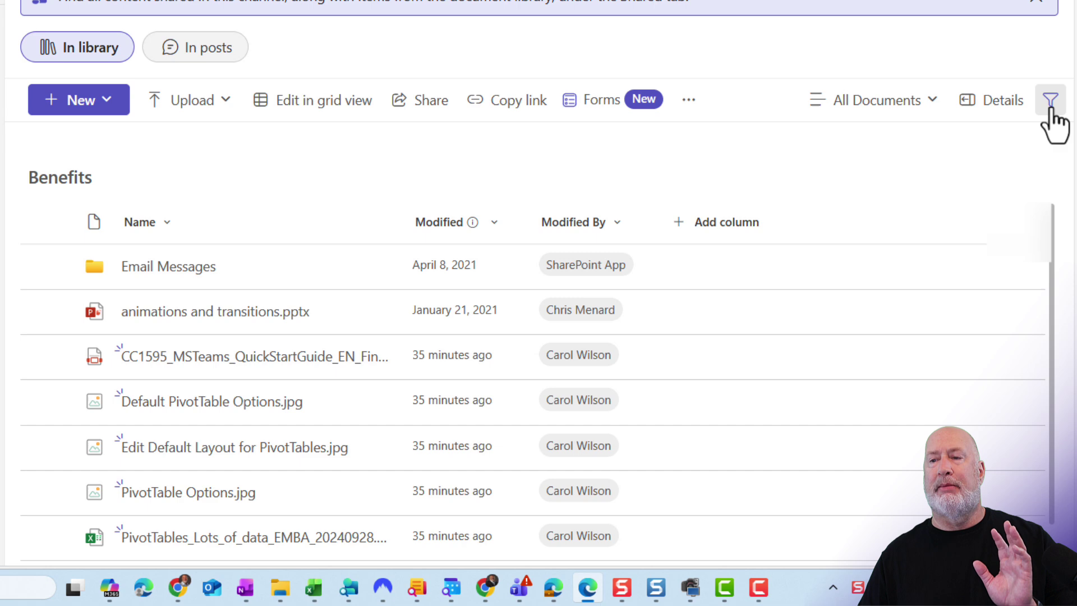
# Show only links shared in the channel's posts, passing through Recent first.
pyautogui.click(213, 51)
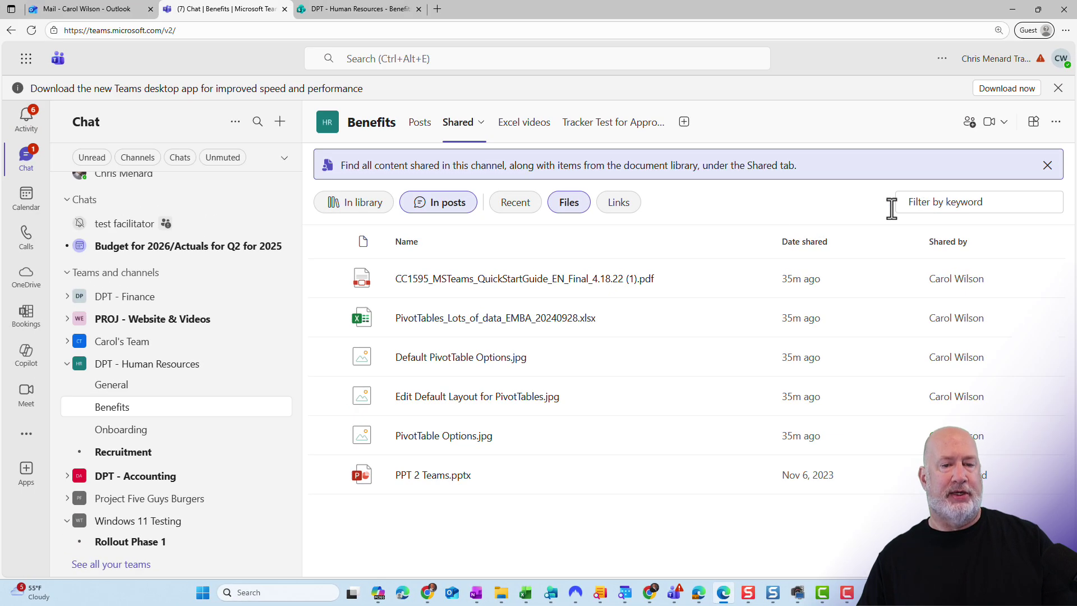
pyautogui.click(515, 210)
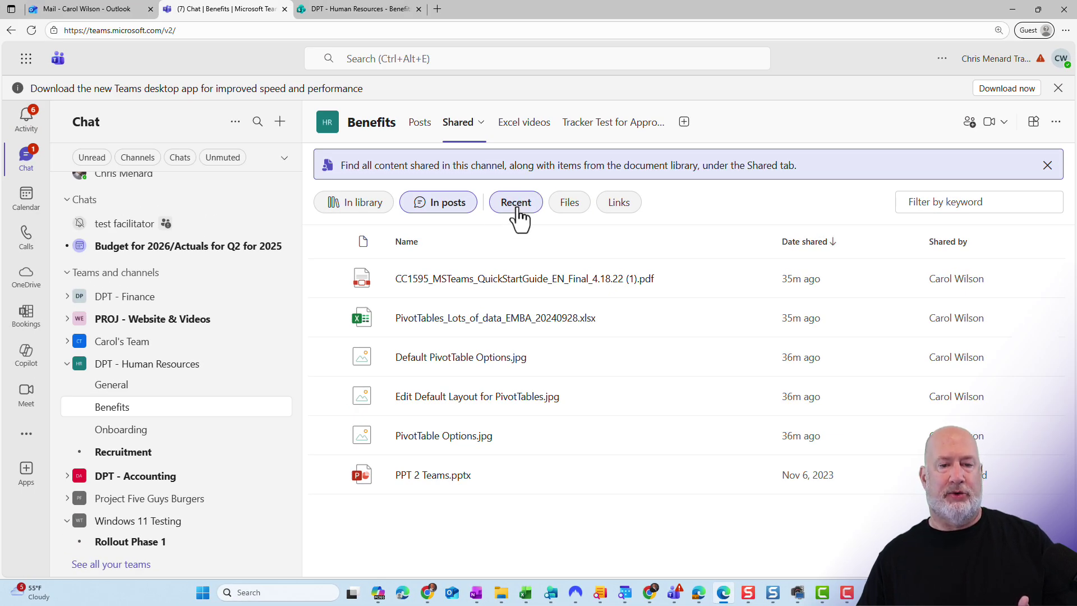
pyautogui.click(618, 209)
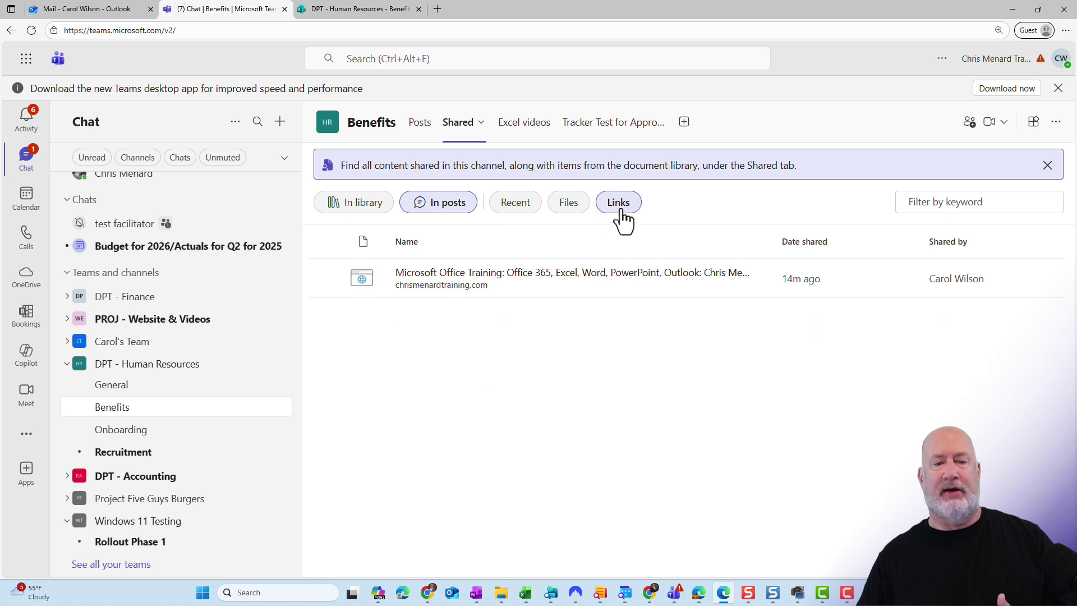